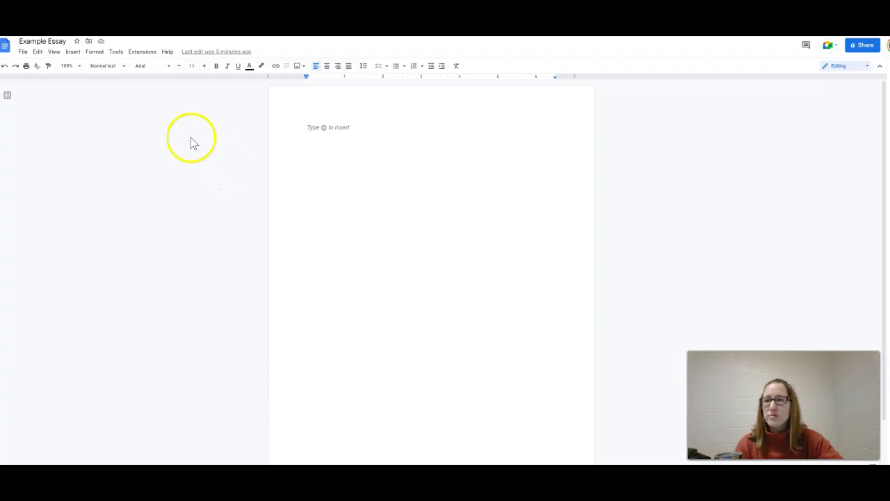
Open the citations tool and set the citation style to MLA (8th ed.)
{"action": "left_click", "coordinate": [114, 53]}
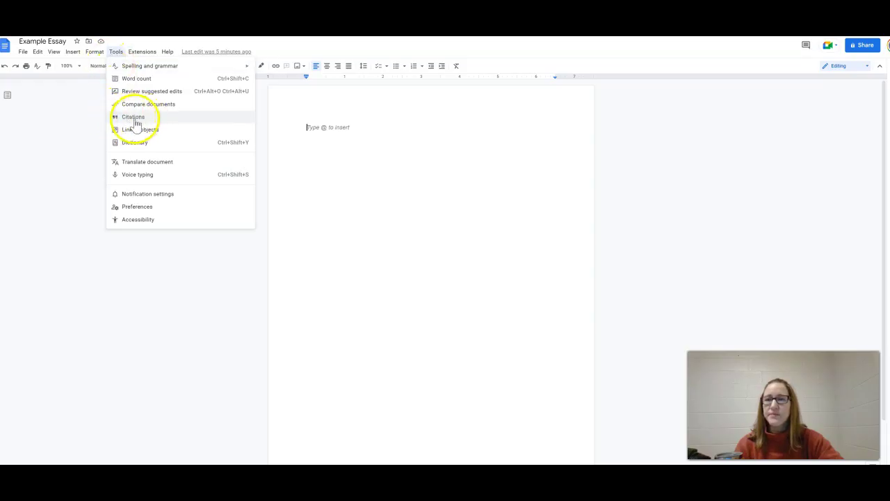
{"action": "left_click", "coordinate": [135, 118]}
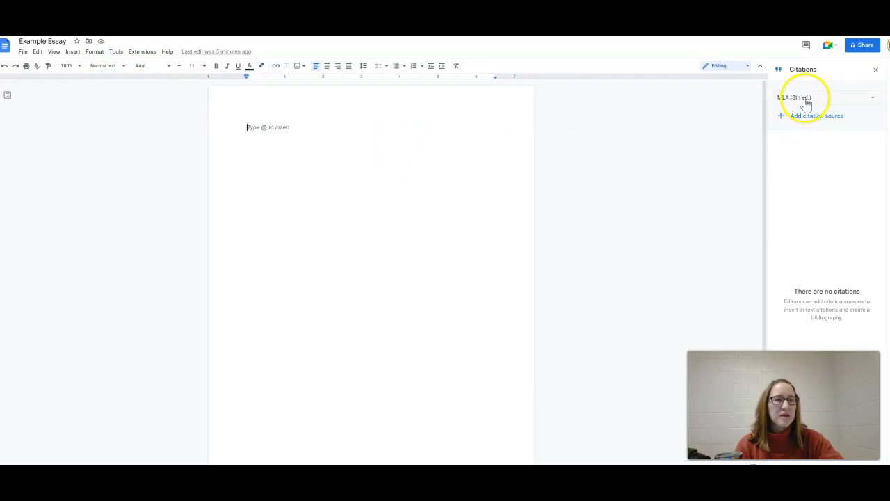
{"action": "left_click", "coordinate": [805, 98]}
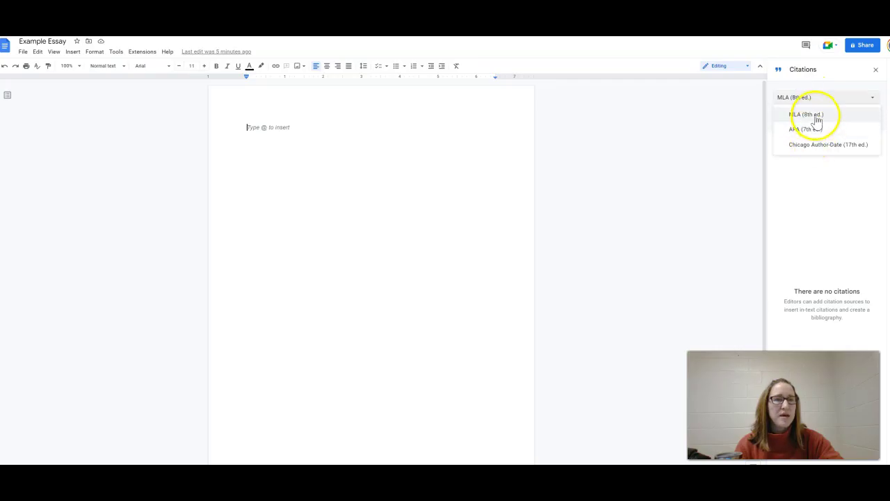
{"action": "left_click", "coordinate": [807, 115]}
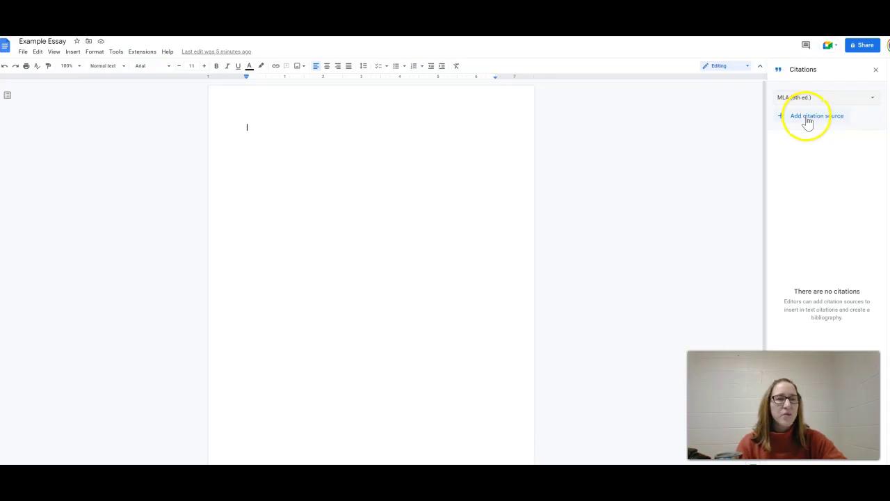
{"action": "left_click", "coordinate": [809, 121]}
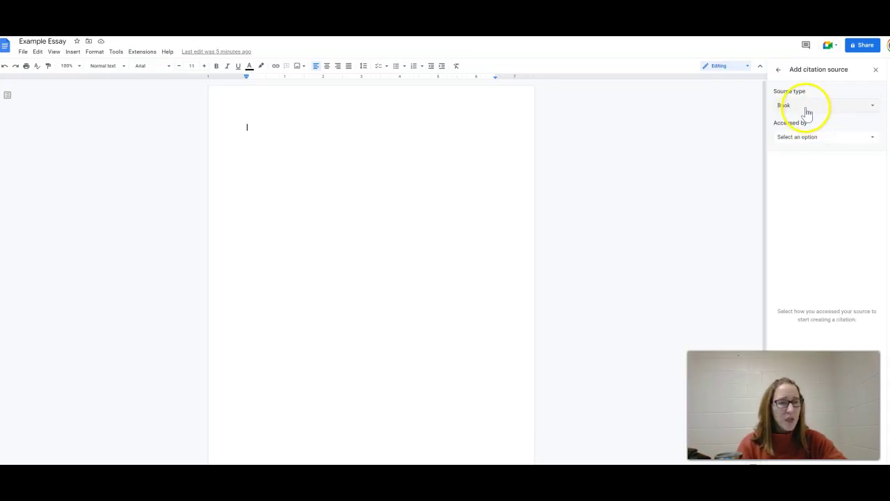
{"action": "left_click", "coordinate": [807, 107]}
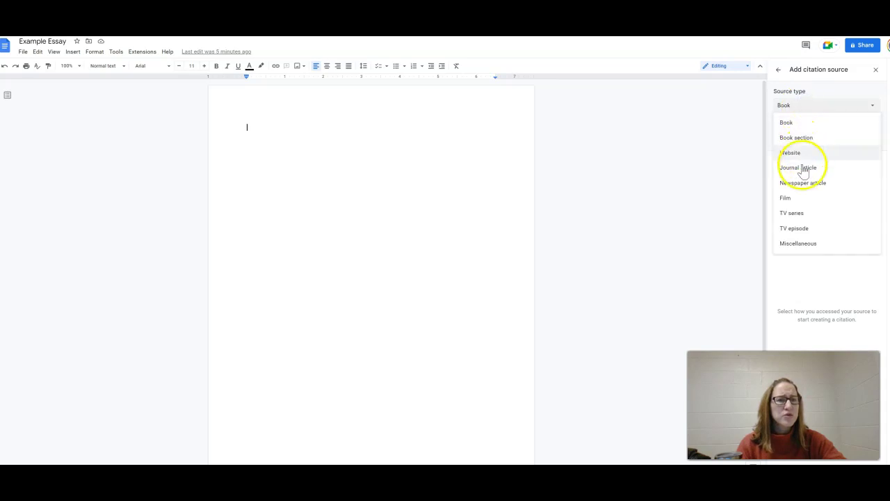
{"action": "left_click", "coordinate": [812, 153]}
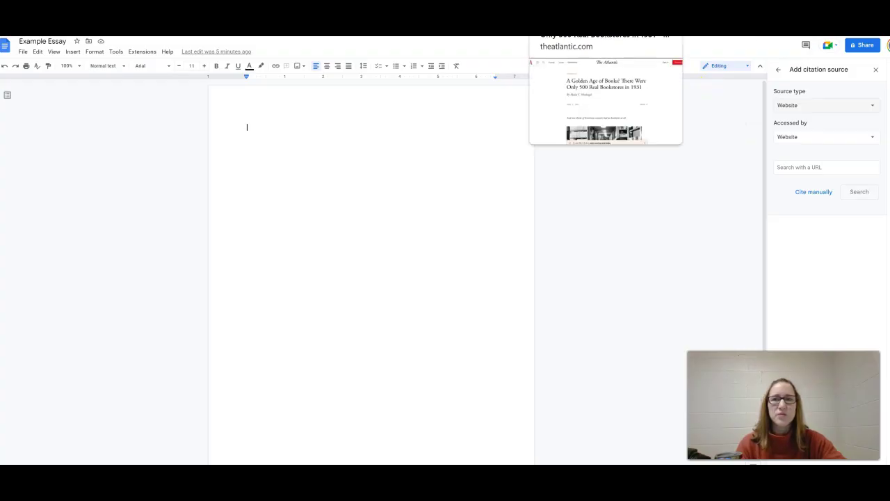
{"action": "left_click", "coordinate": [550, 36]}
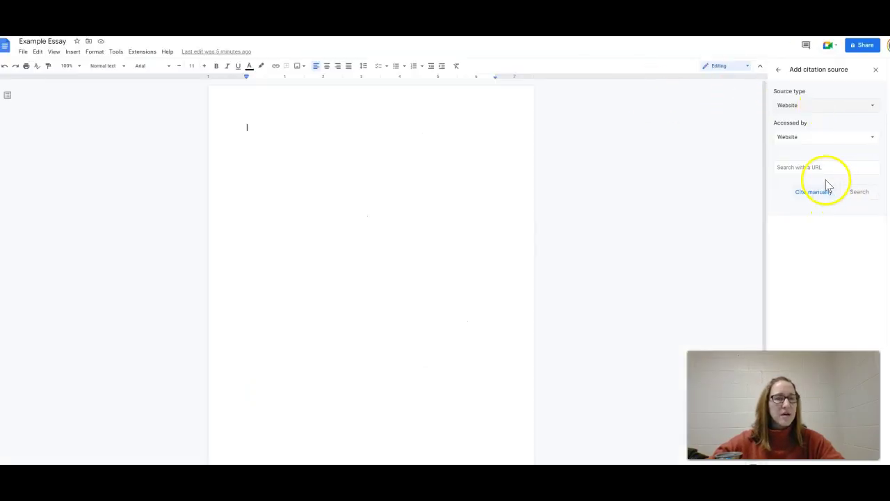
{"action": "left_click", "coordinate": [825, 167]}
{"action": "type", "text": "https://www.theatlantic.com/technology/archive/2012/06/a-golden-age-of-books-there-were-only-500-real-bookstores-in-1931/258309/"}
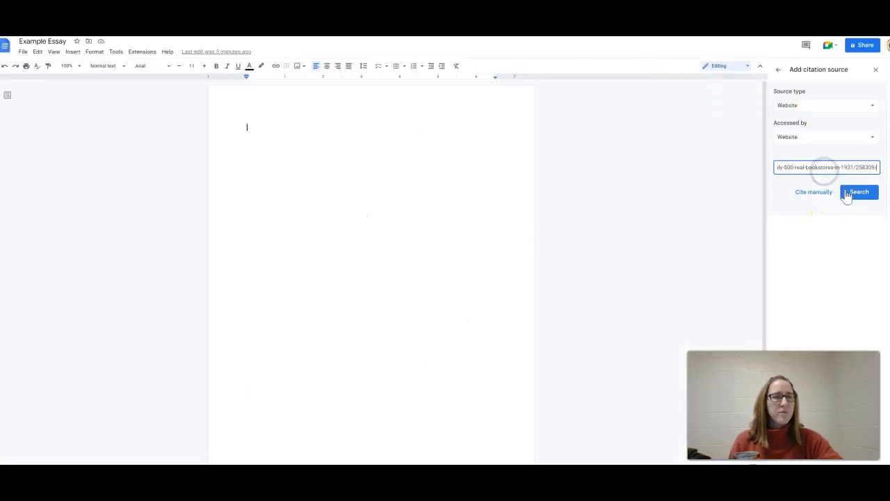
{"action": "left_click", "coordinate": [847, 195]}
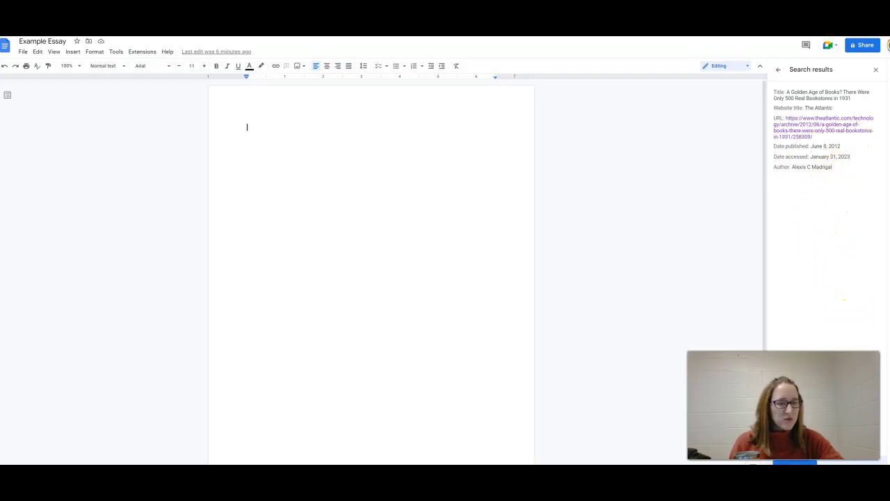
Review the retrieved details of the Atlantic article, add it as a citation source, and dismiss the in-text citation tip
{"action": "left_click", "coordinate": [794, 461]}
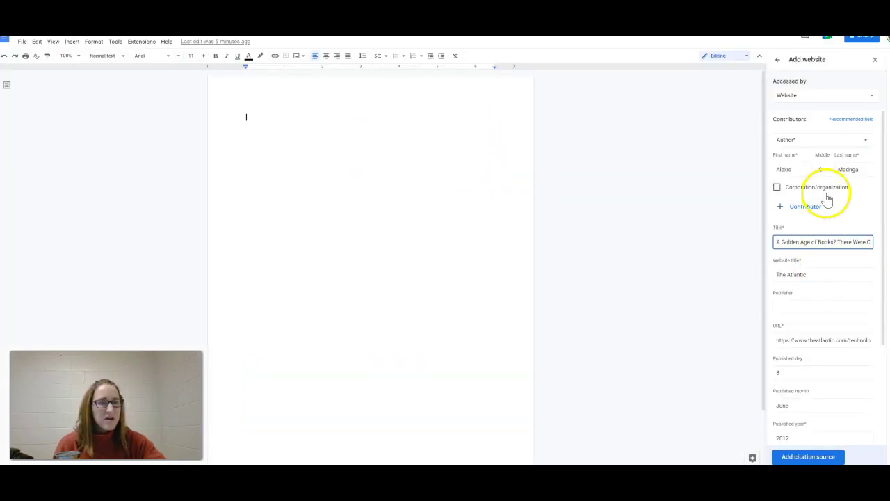
{"action": "scroll", "coordinate": [851, 271], "scroll_direction": "down", "scroll_amount": 1}
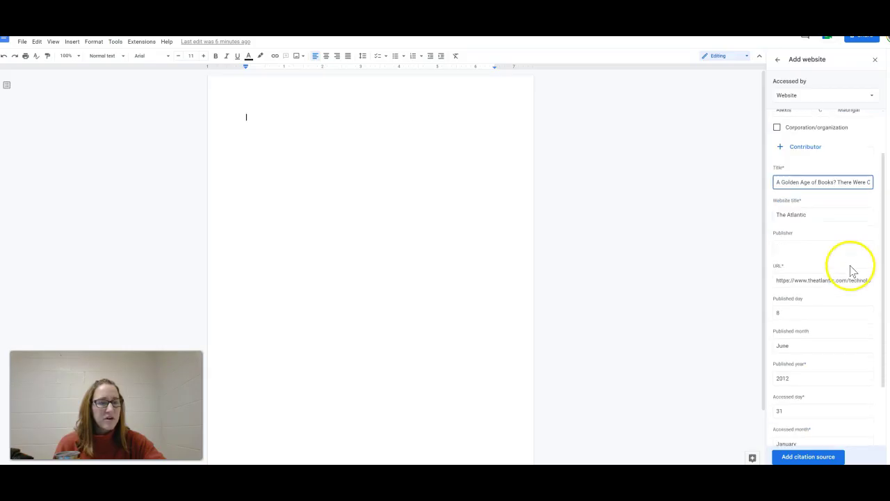
{"action": "scroll", "coordinate": [830, 282], "scroll_direction": "down", "scroll_amount": 1}
{"action": "scroll", "coordinate": [830, 282], "scroll_direction": "down", "scroll_amount": 2}
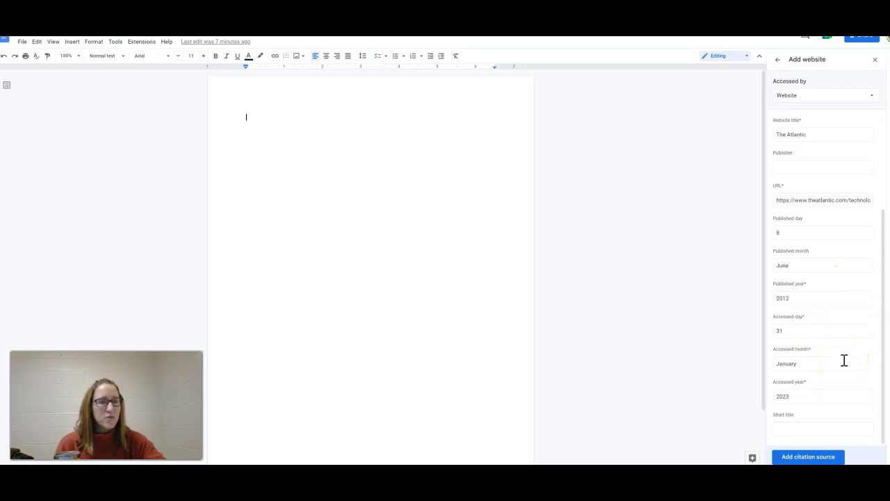
{"action": "scroll", "coordinate": [845, 360], "scroll_direction": "up", "scroll_amount": 3}
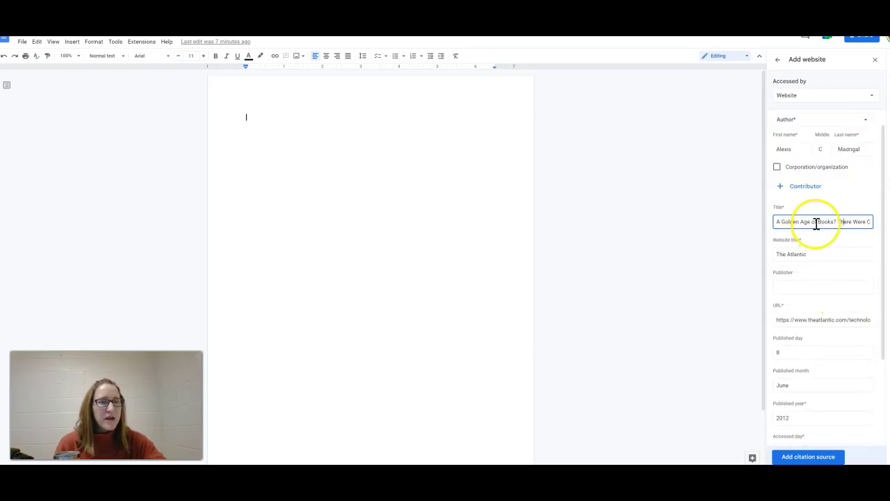
{"action": "scroll", "coordinate": [844, 199], "scroll_direction": "up", "scroll_amount": 1}
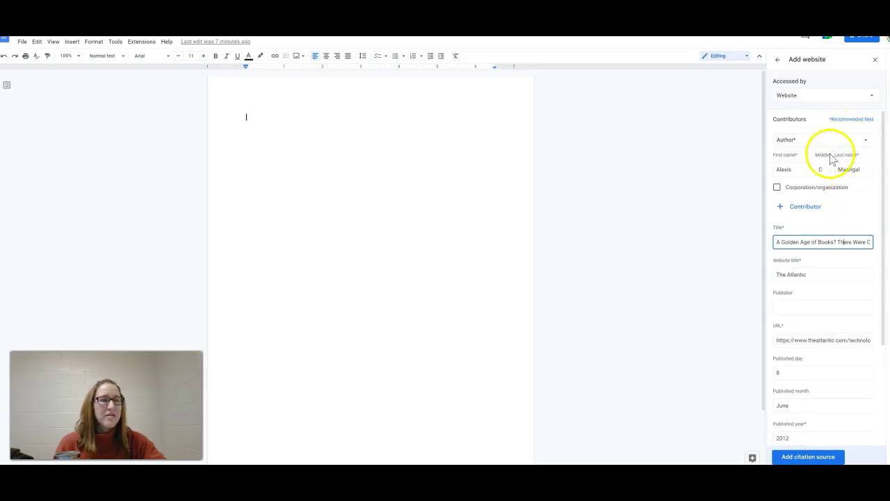
{"action": "left_click", "coordinate": [844, 241]}
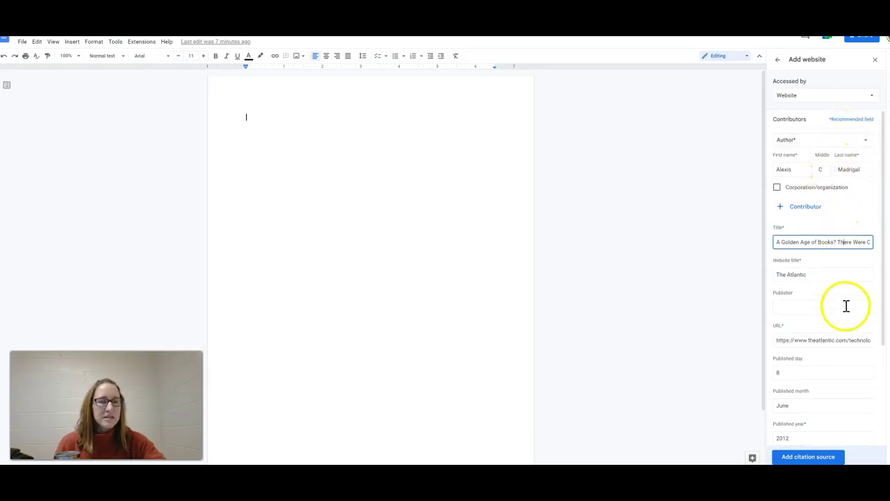
{"action": "left_click", "coordinate": [821, 459]}
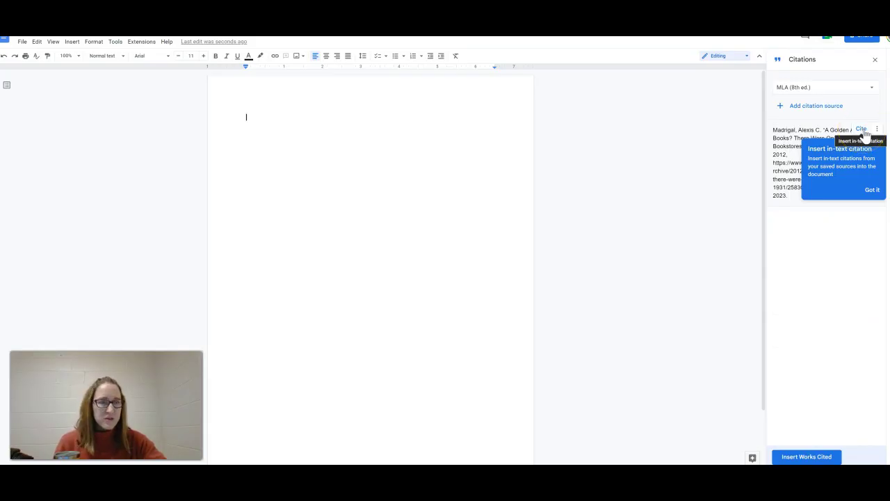
{"action": "left_click", "coordinate": [873, 189]}
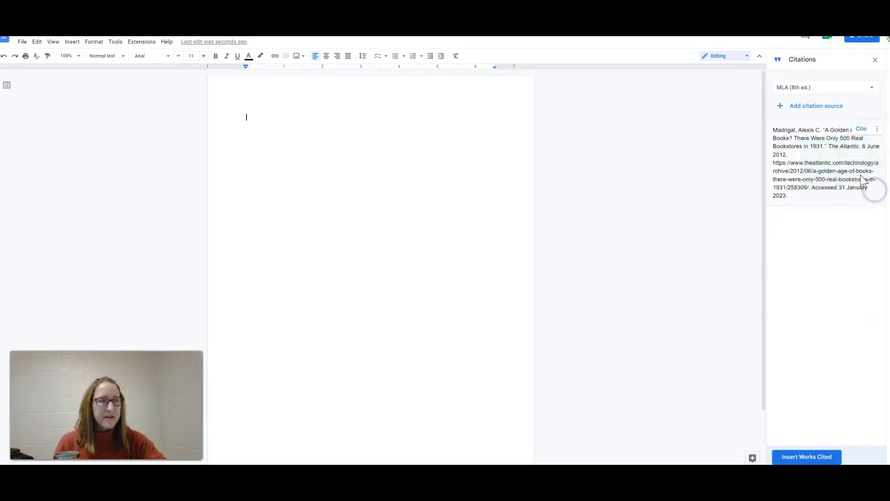
{"action": "left_click", "coordinate": [825, 108]}
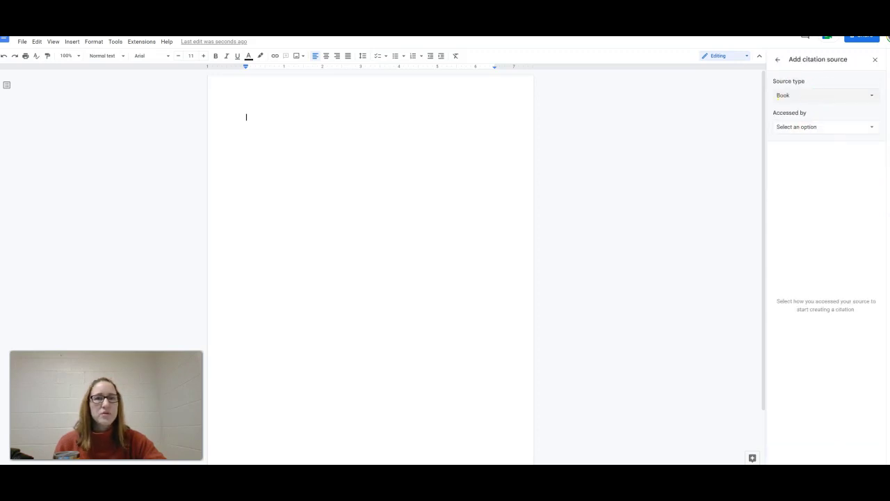
{"action": "key", "text": "ctrl+Tab"}
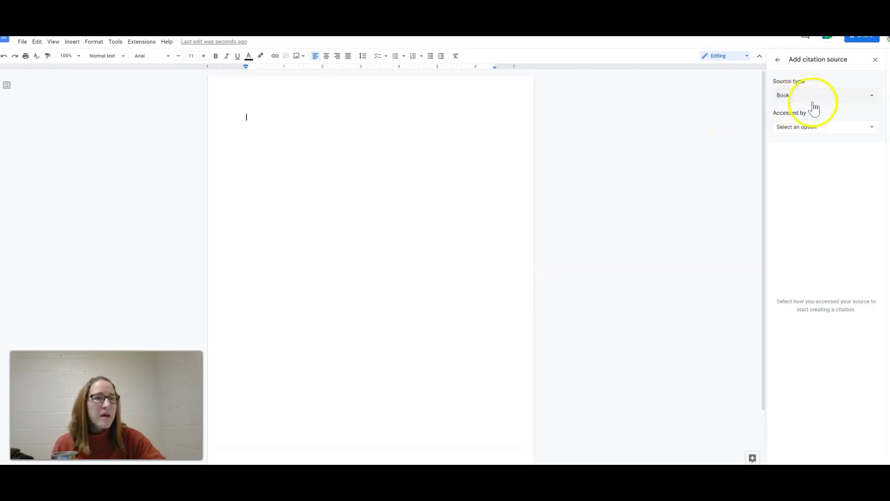
{"action": "left_click", "coordinate": [813, 95]}
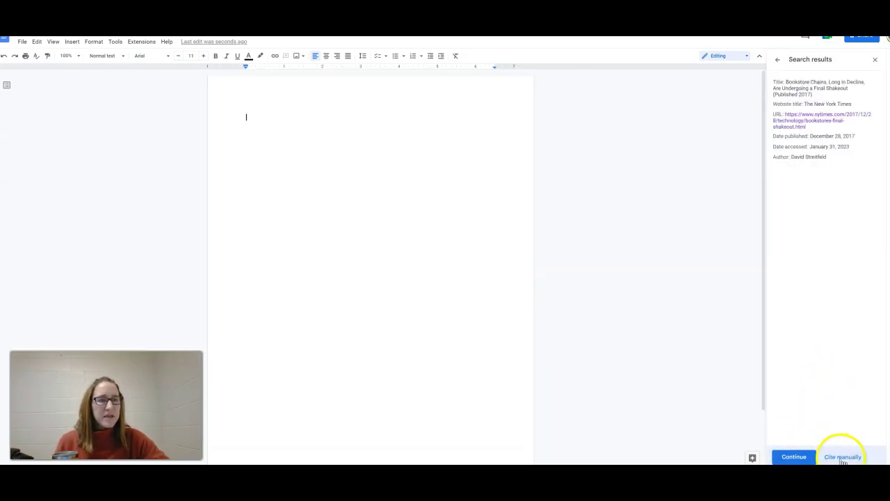
{"action": "left_click", "coordinate": [795, 457]}
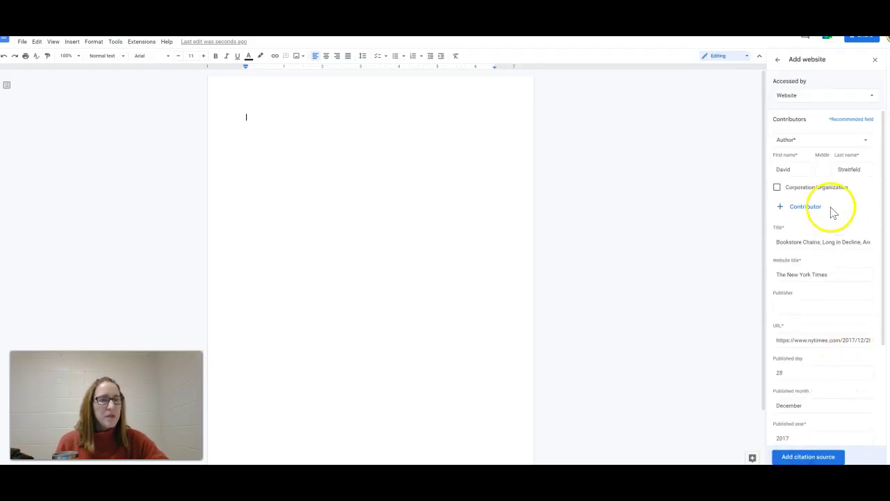
{"action": "scroll", "coordinate": [837, 246], "scroll_direction": "down", "scroll_amount": 2}
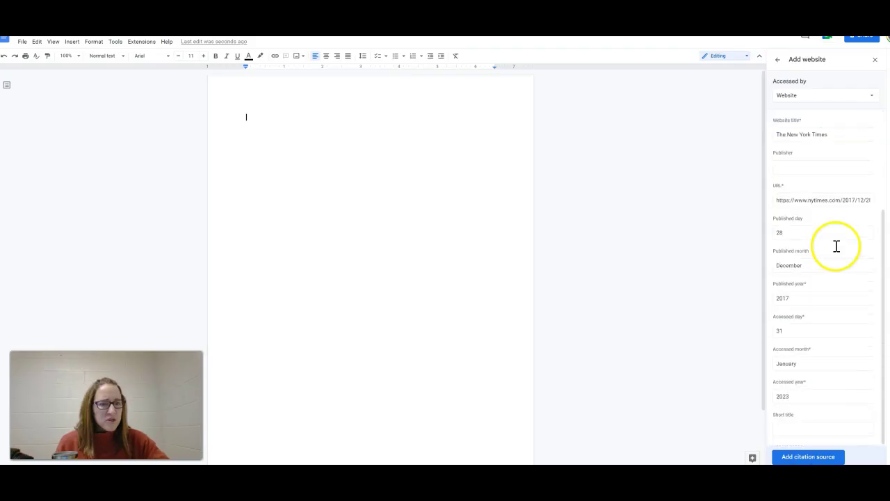
{"action": "left_click", "coordinate": [818, 458]}
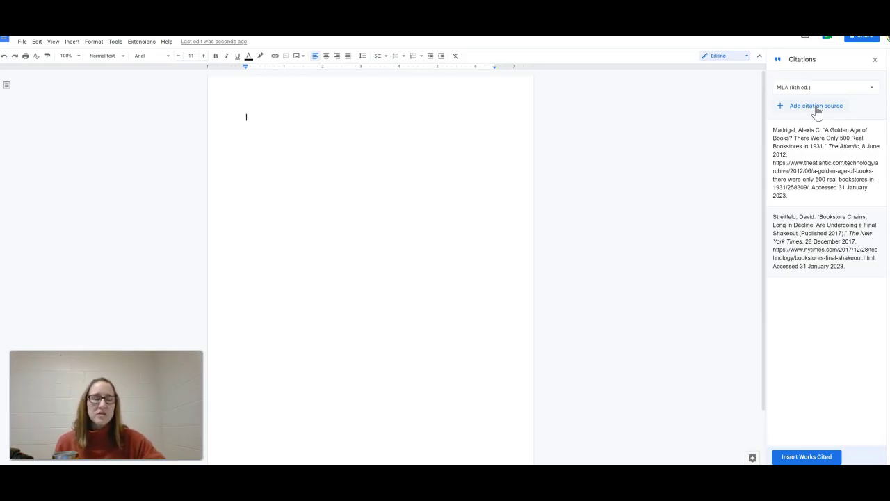
{"action": "left_click", "coordinate": [821, 110]}
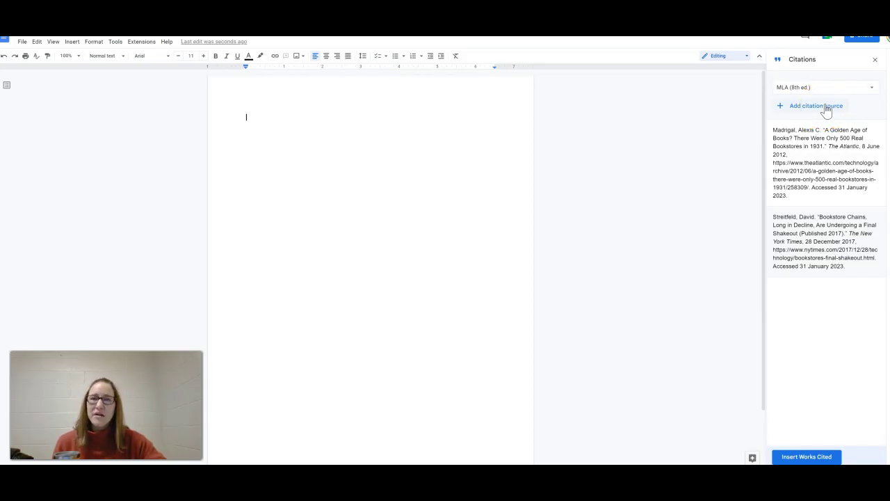
{"action": "left_click", "coordinate": [829, 110]}
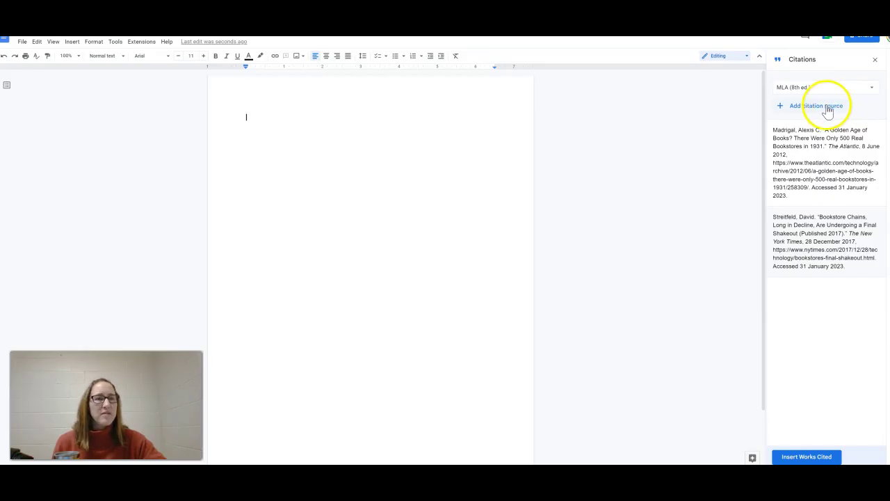
{"action": "left_click", "coordinate": [709, 32]}
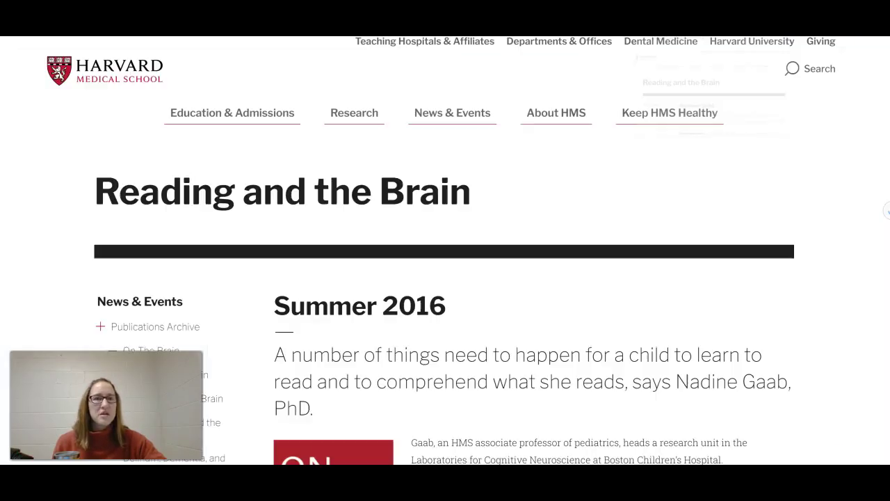
{"action": "scroll", "coordinate": [691, 241], "scroll_direction": "down", "scroll_amount": 15}
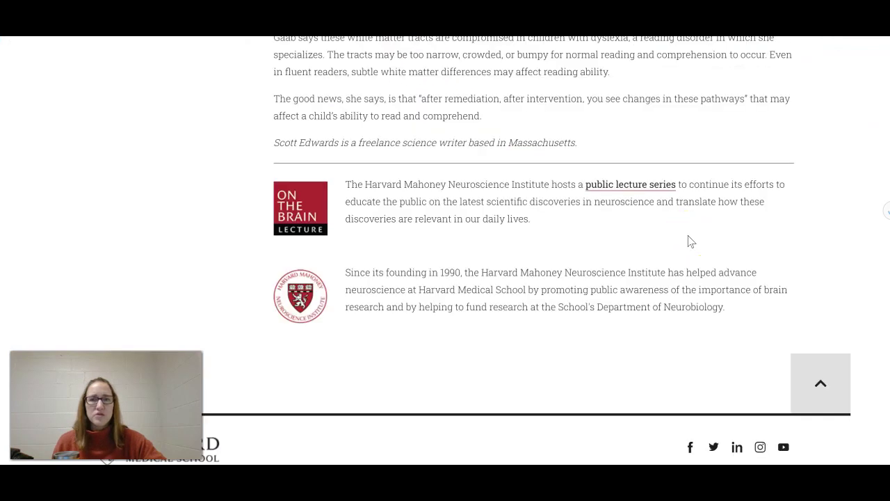
{"action": "scroll", "coordinate": [690, 241], "scroll_direction": "up", "scroll_amount": 3}
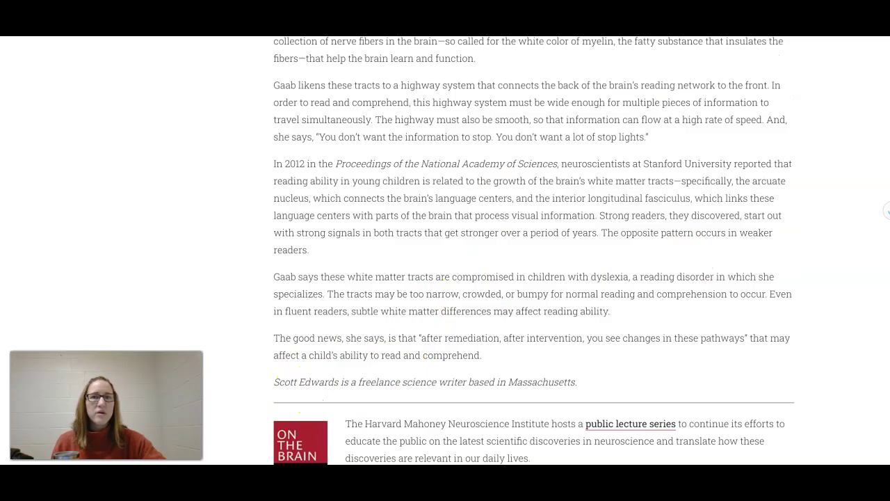
{"action": "key", "text": "ctrl+shift+Tab"}
{"action": "left_click", "coordinate": [813, 105]}
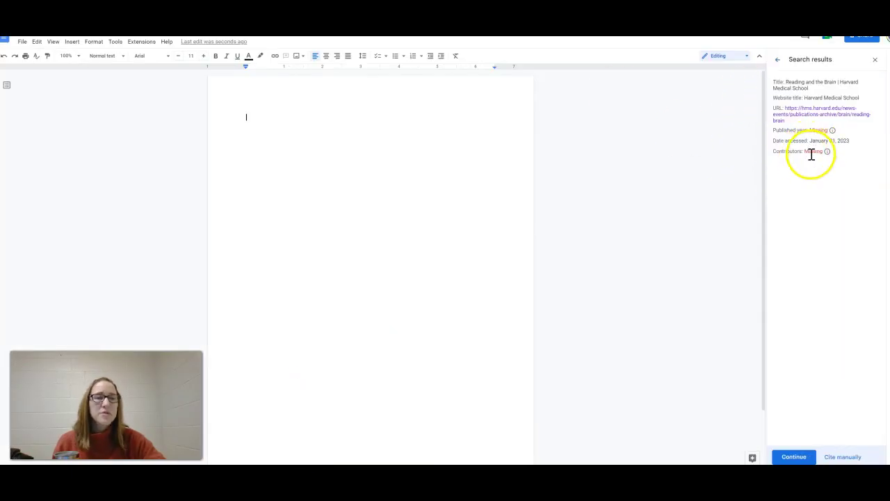
{"action": "left_click", "coordinate": [803, 459]}
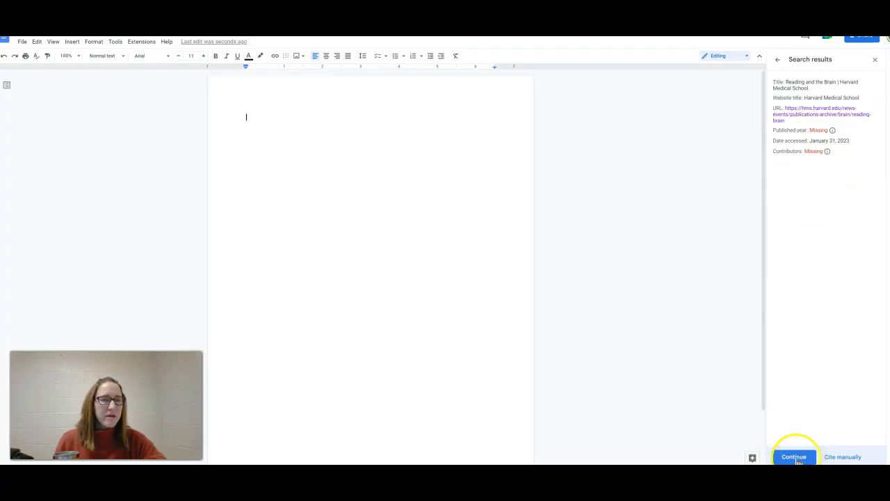
{"action": "left_click", "coordinate": [799, 458]}
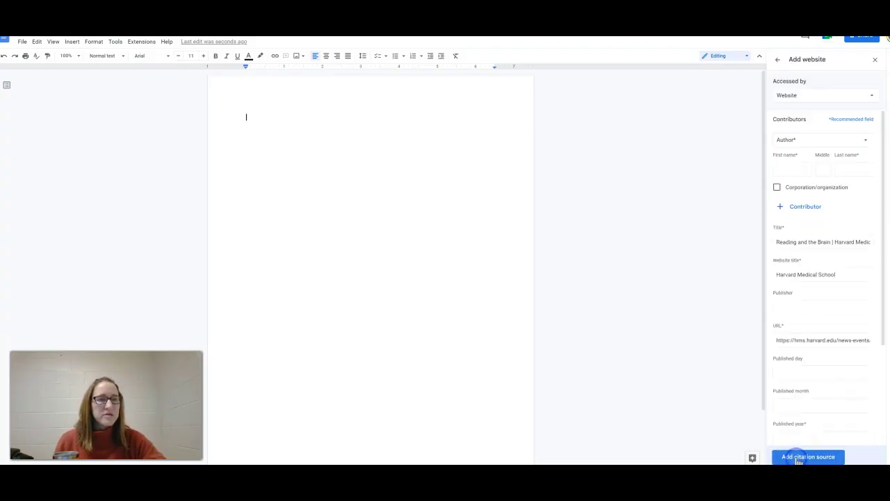
Enter the author's first and last name and shorten the source title to "Reading and the Brain"
{"action": "left_click", "coordinate": [845, 171]}
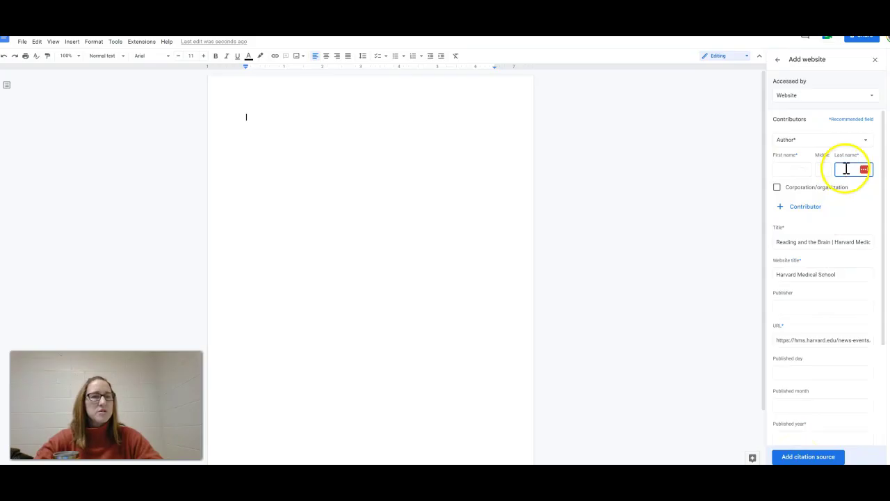
{"action": "left_click", "coordinate": [791, 169]}
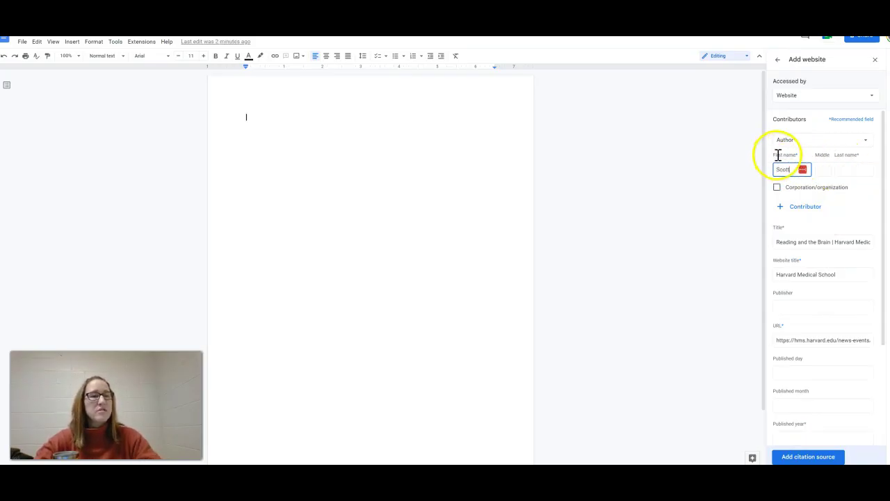
{"action": "left_click", "coordinate": [855, 169]}
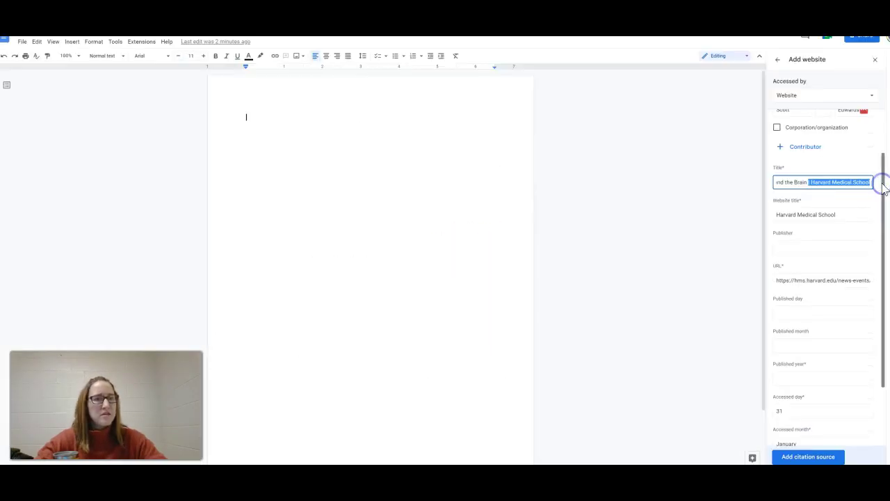
{"action": "key", "text": "BackSpace"}
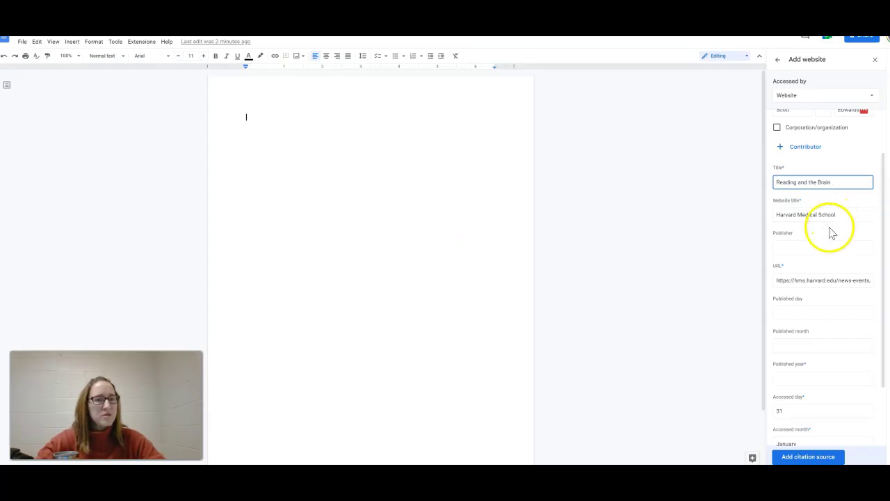
Set the published year to 2016 and add the Harvard Medical School page as a citation source
{"action": "scroll", "coordinate": [832, 233], "scroll_direction": "down", "scroll_amount": 1}
{"action": "left_click", "coordinate": [821, 253]}
{"action": "left_click", "coordinate": [808, 316]}
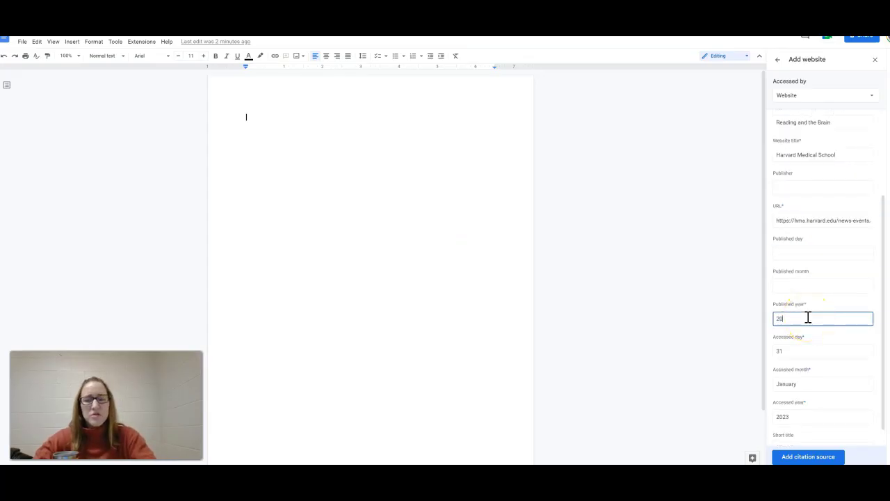
{"action": "scroll", "coordinate": [818, 325], "scroll_direction": "down", "scroll_amount": 1}
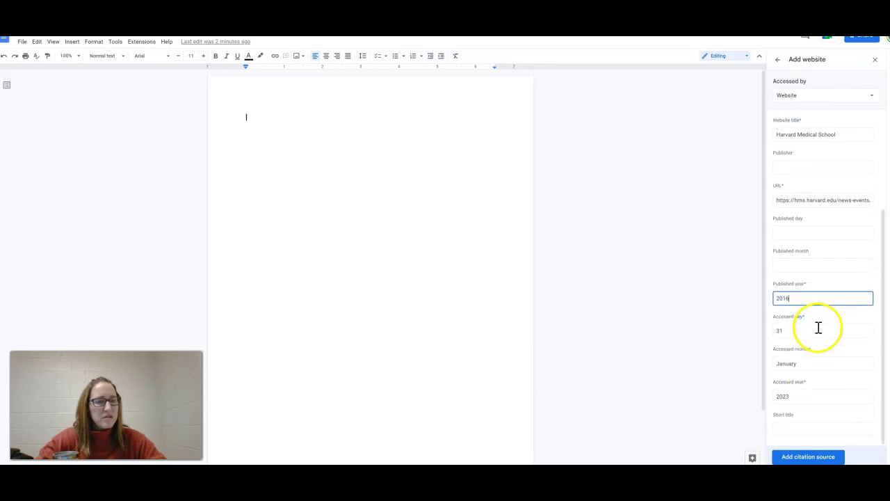
{"action": "left_click", "coordinate": [812, 456]}
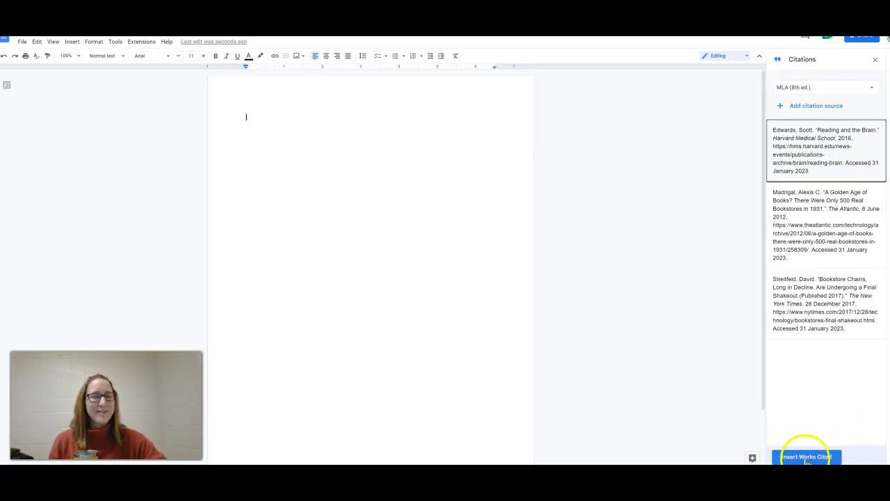
Insert the Works Cited list of all saved sources into the document
{"action": "left_click", "coordinate": [819, 457]}
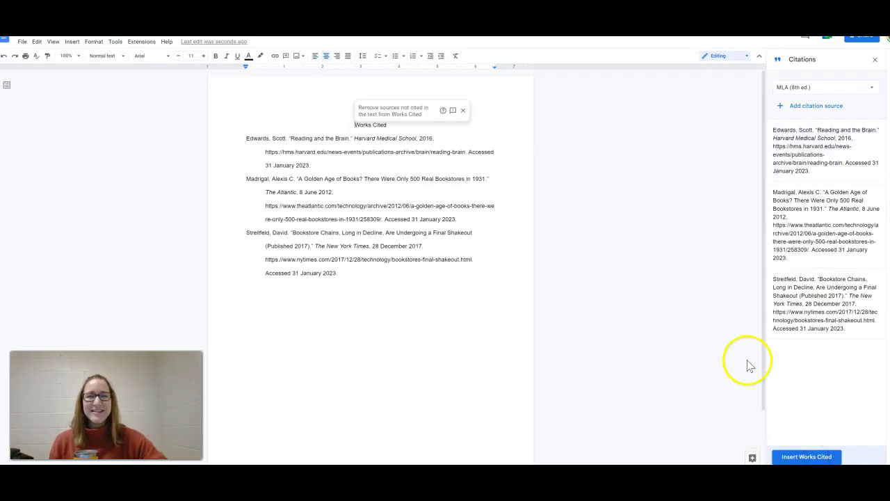